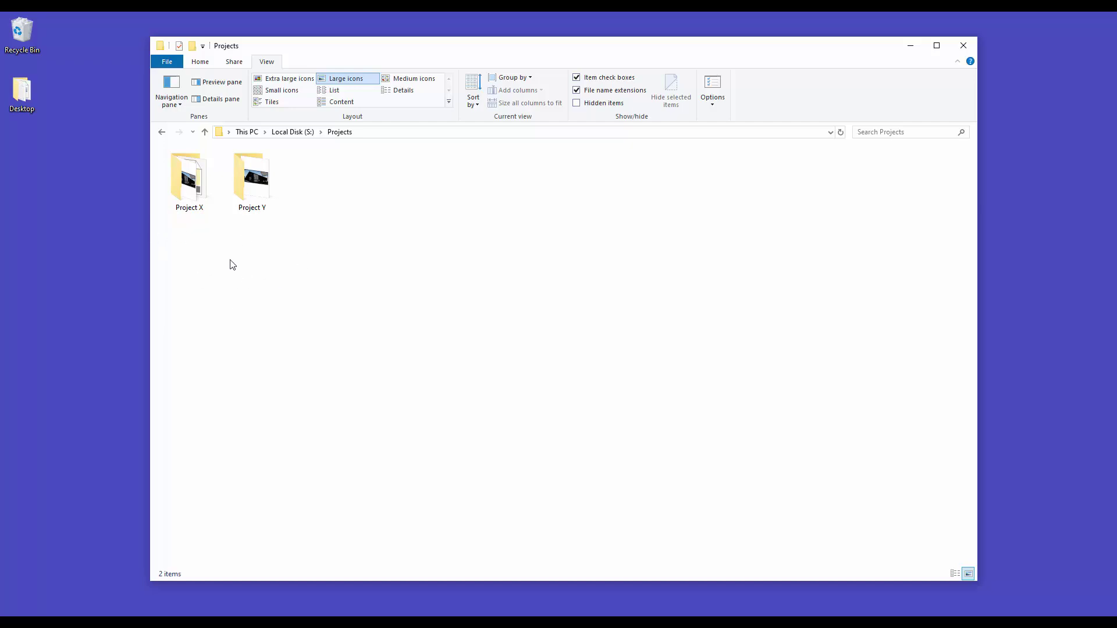
# Step: Create a new folder named Reports in S:\Projects and open it
pyautogui.click(194, 47)
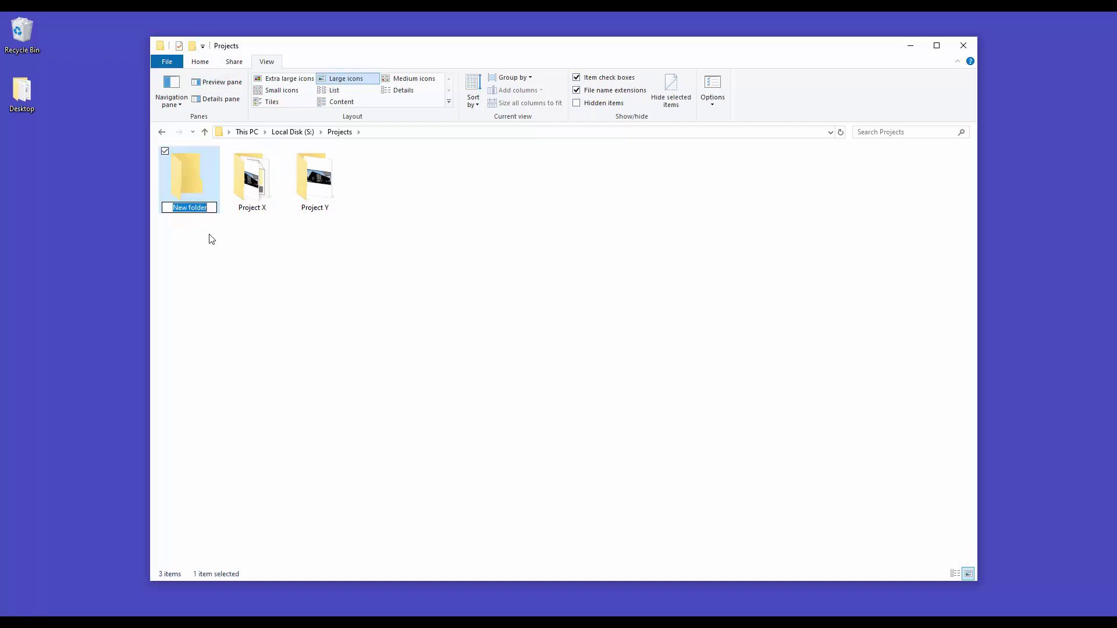
pyautogui.write('Reports')
pyautogui.press('Return')
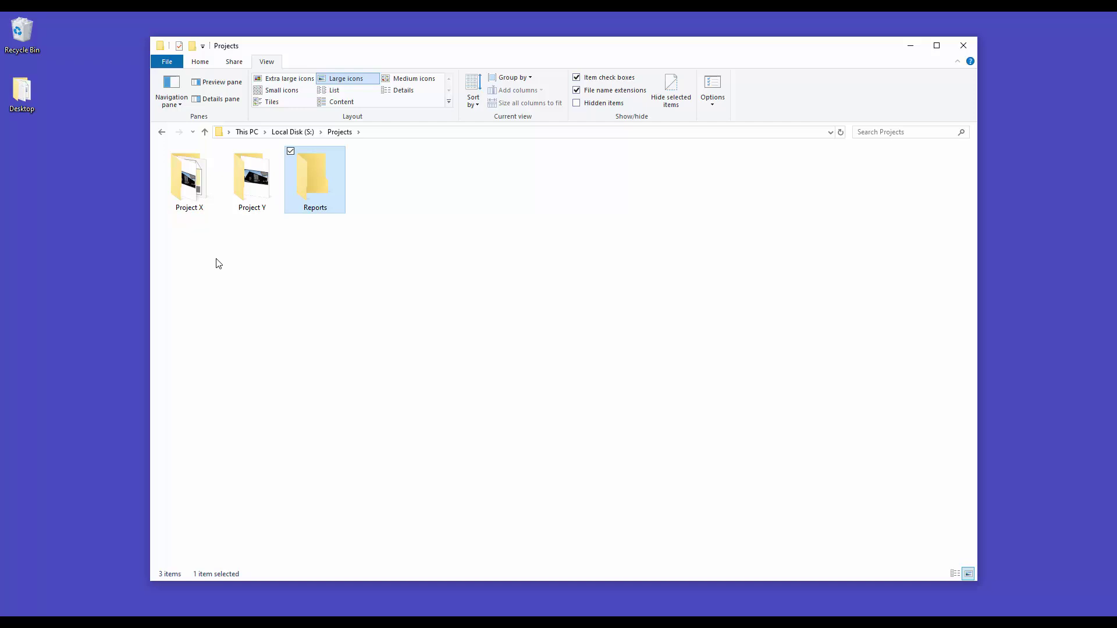
pyautogui.doubleClick(330, 175)
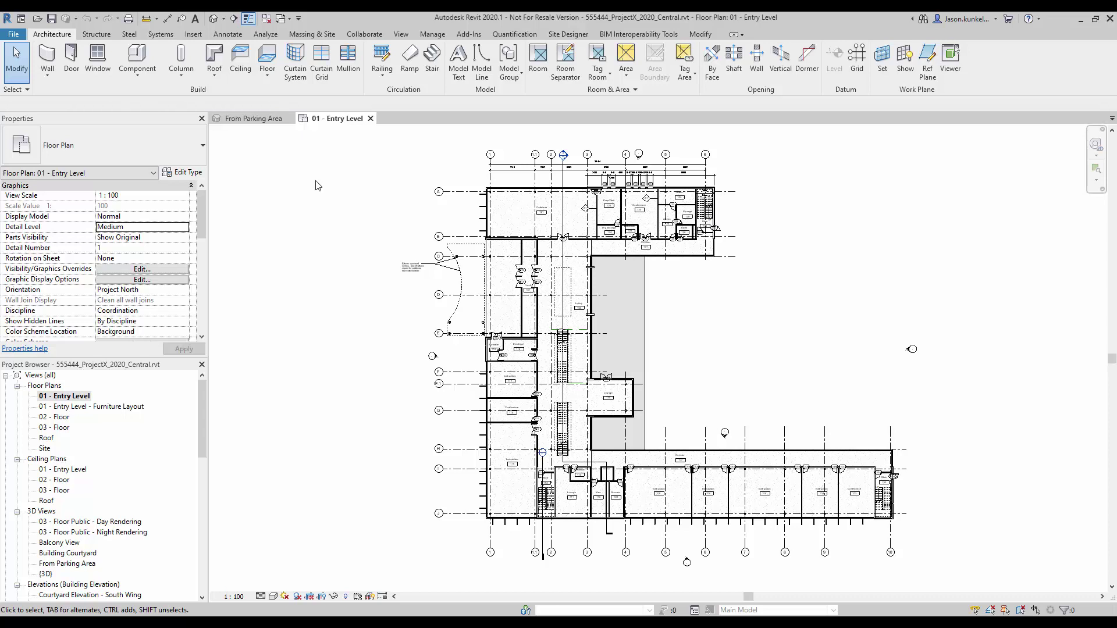
# Step: Open Model Checker Setup and select the Revit Model Dashboard.xml checkset file
pyautogui.click(631, 37)
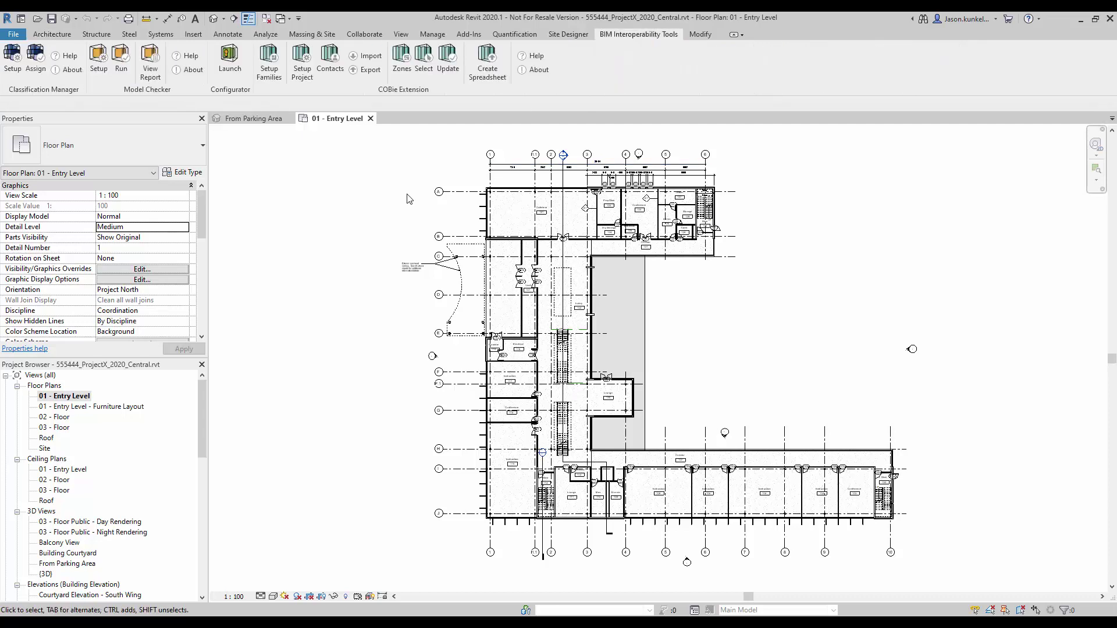
pyautogui.click(97, 64)
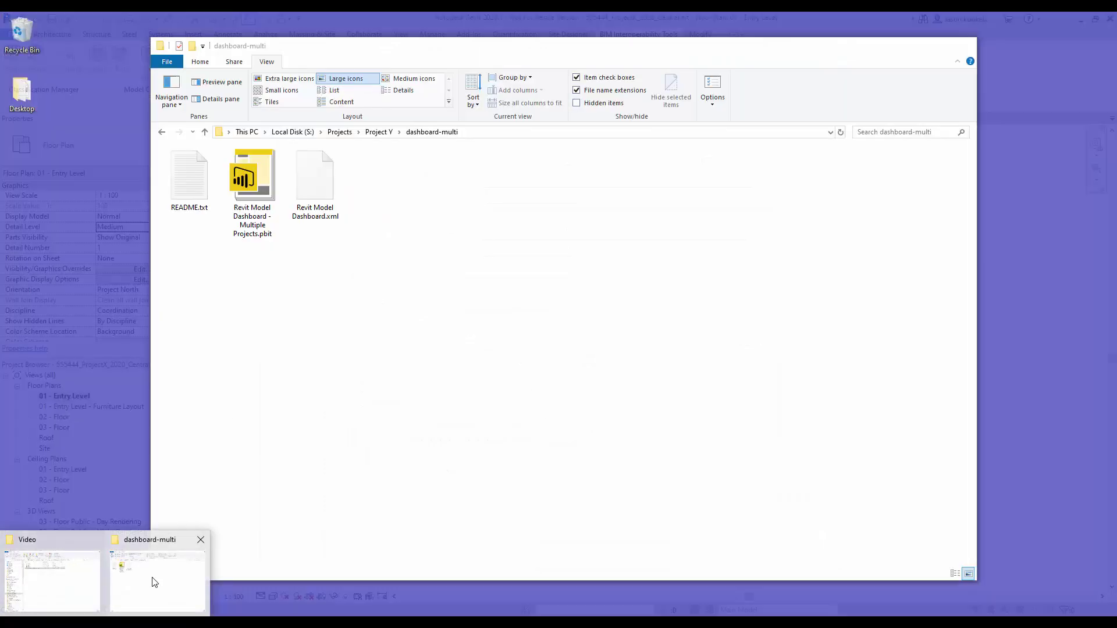
pyautogui.click(154, 582)
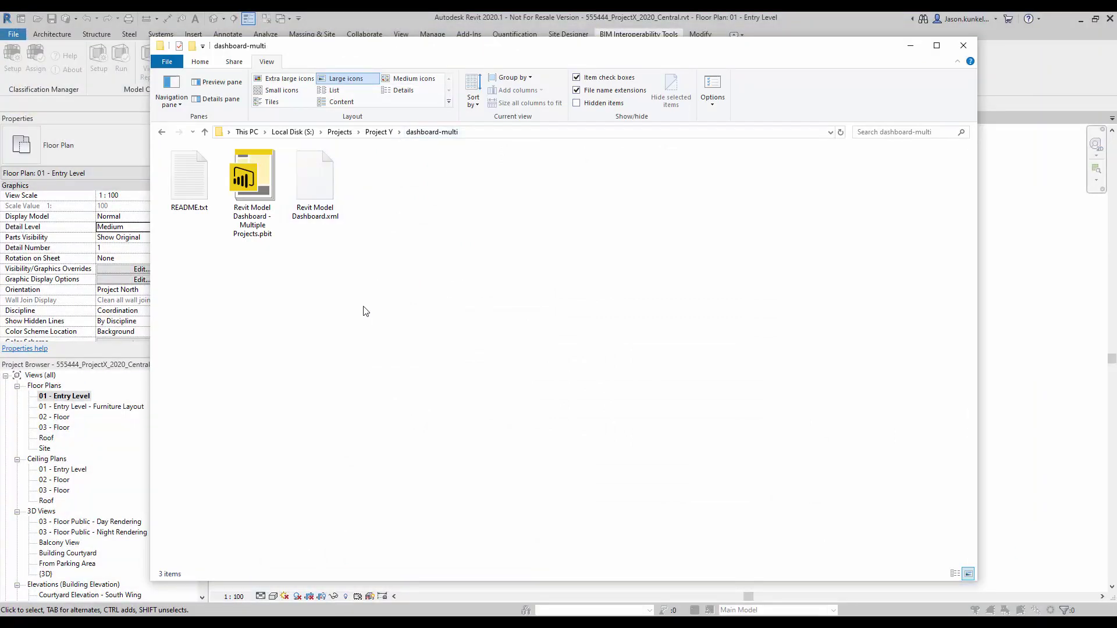
pyautogui.click(317, 184)
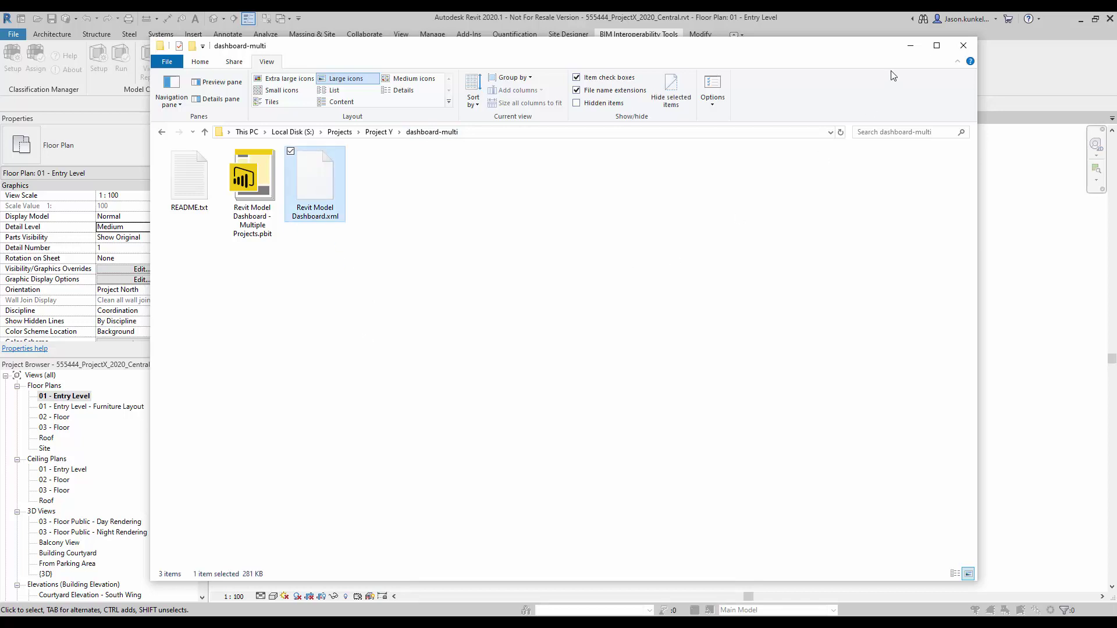
pyautogui.click(911, 46)
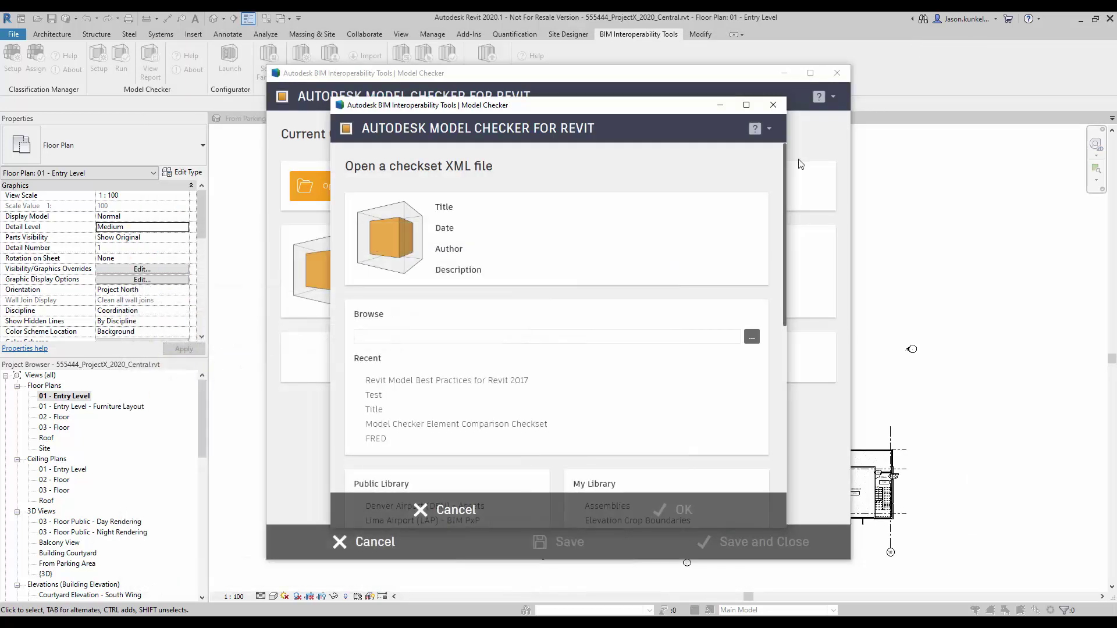
# Step: Choose the Model Health Dashboard Sample checkset from the Public Library
pyautogui.scroll(-3, 541, 418)
pyautogui.scroll(-1, 563, 418)
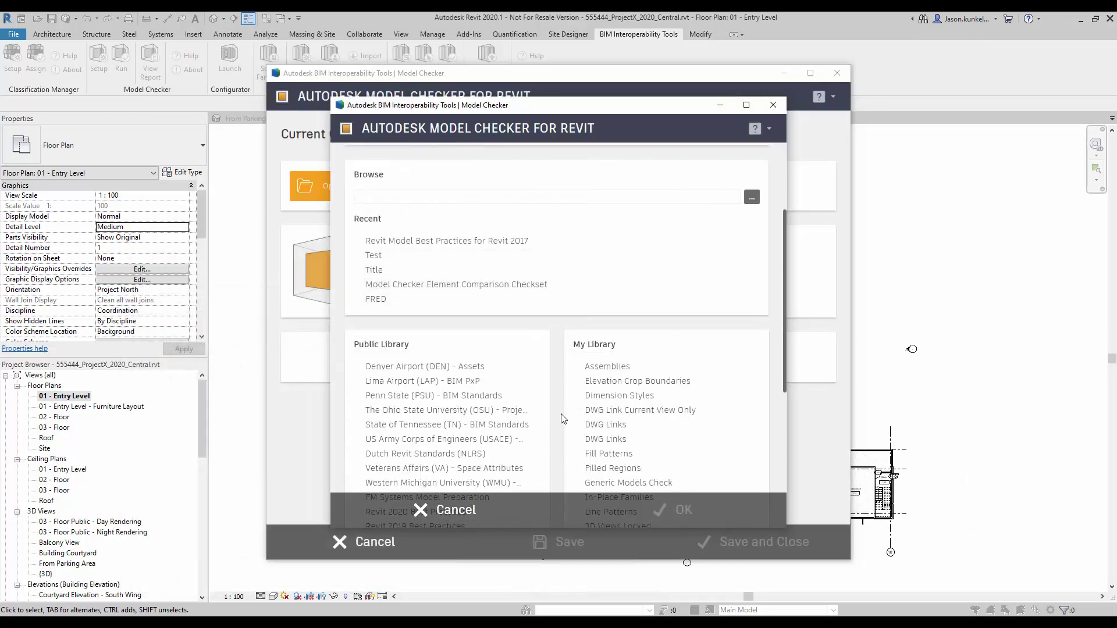
pyautogui.scroll(-3, 563, 417)
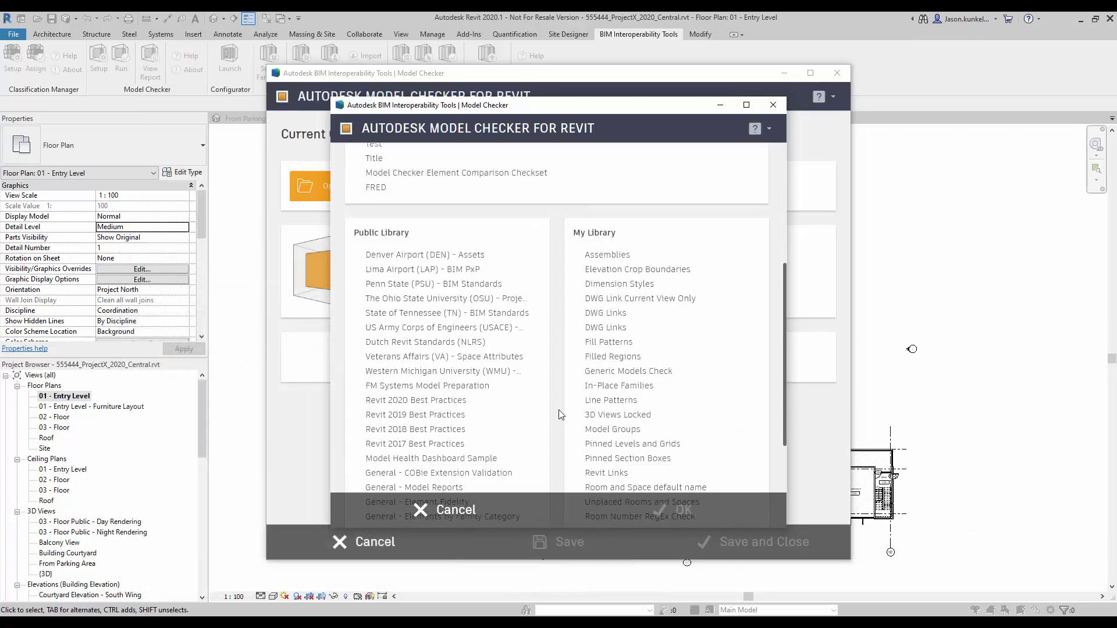
pyautogui.scroll(-1, 559, 414)
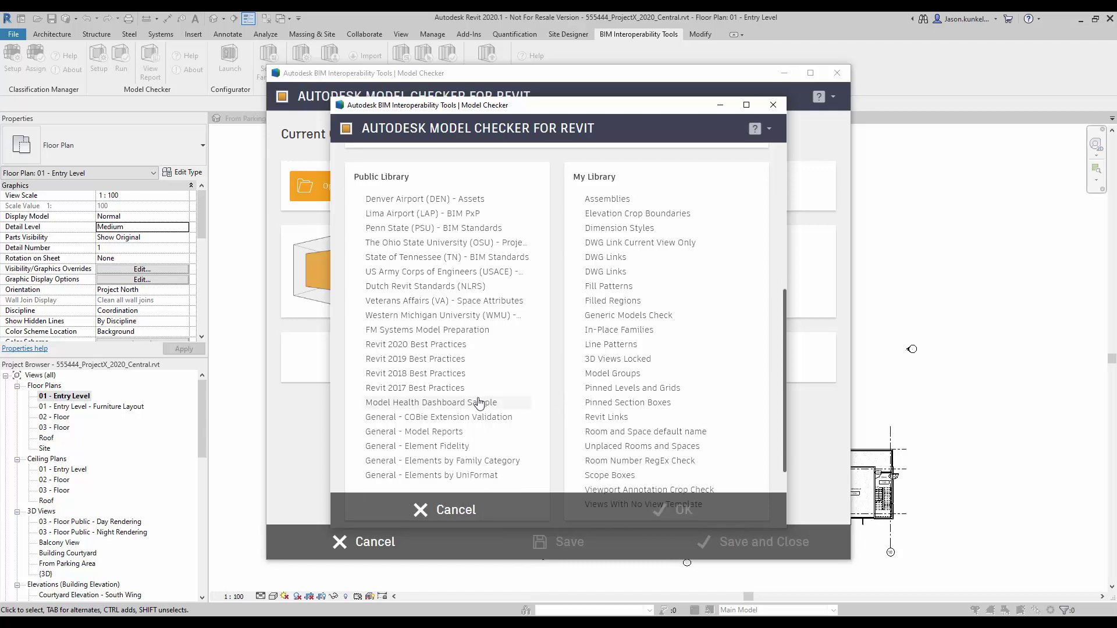
pyautogui.click(496, 403)
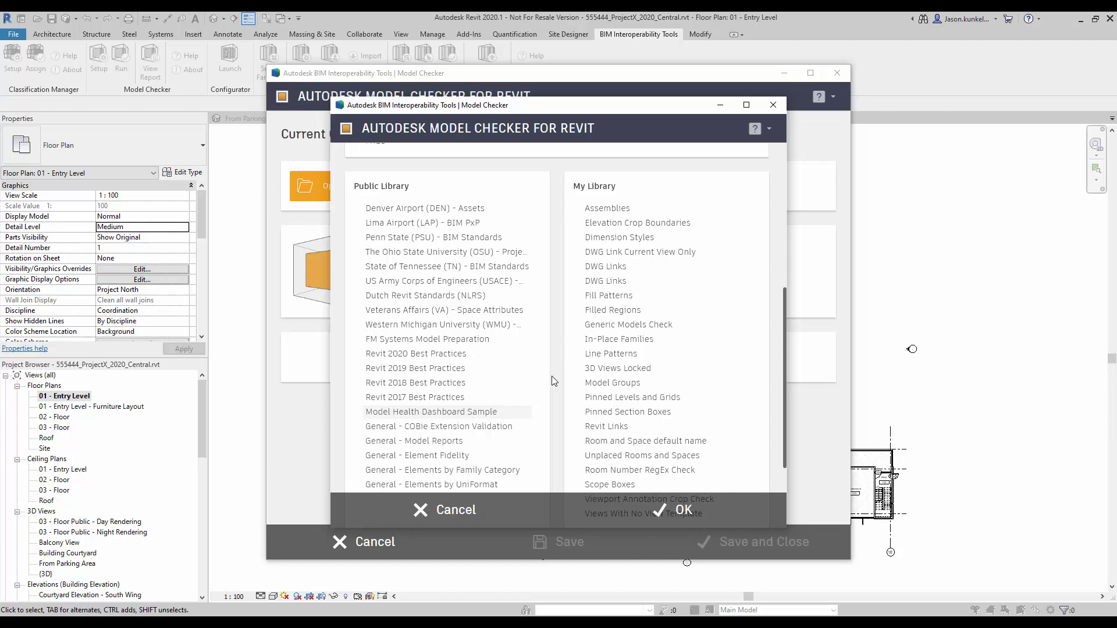
# Step: Load the chosen checkset and expand its Model Dashboard Checks list
pyautogui.click(642, 523)
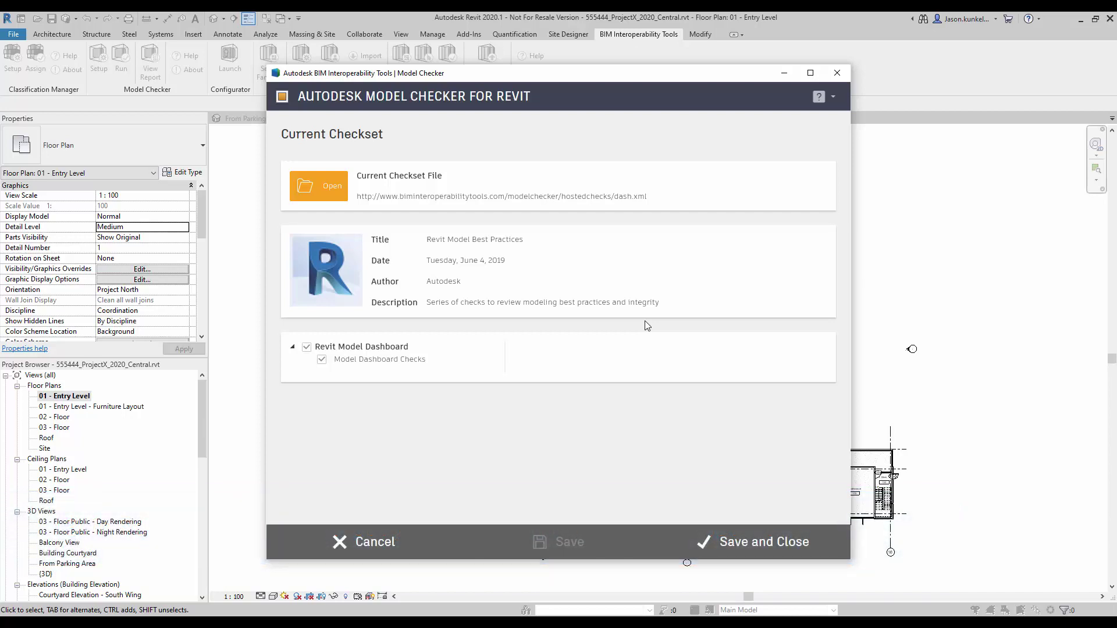
pyautogui.click(381, 364)
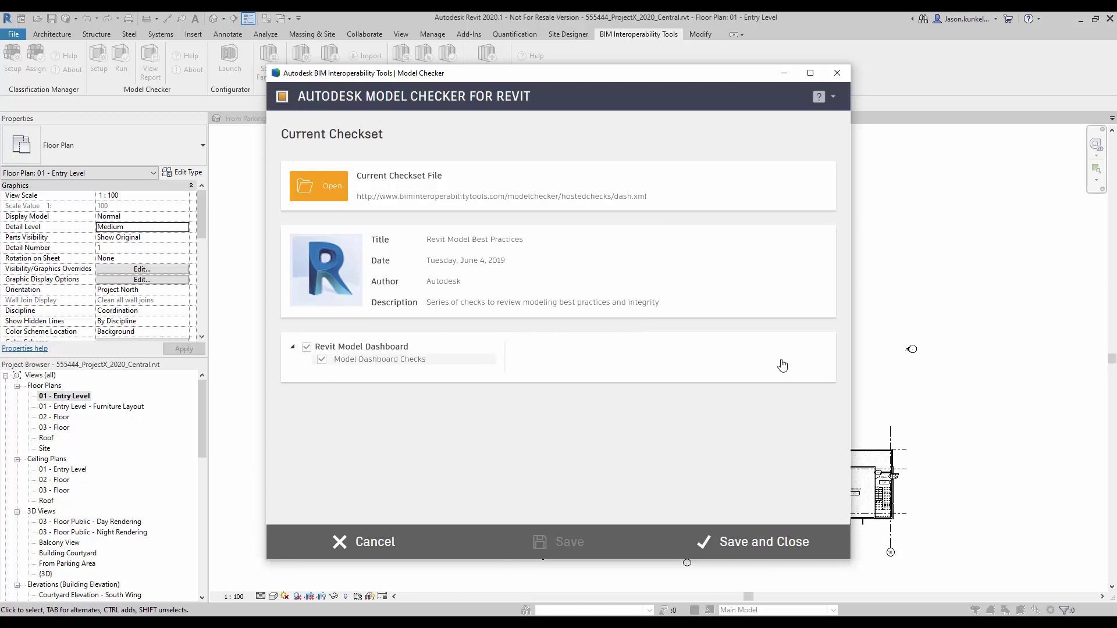
pyautogui.scroll(-3, 812, 387)
pyautogui.scroll(-8, 815, 395)
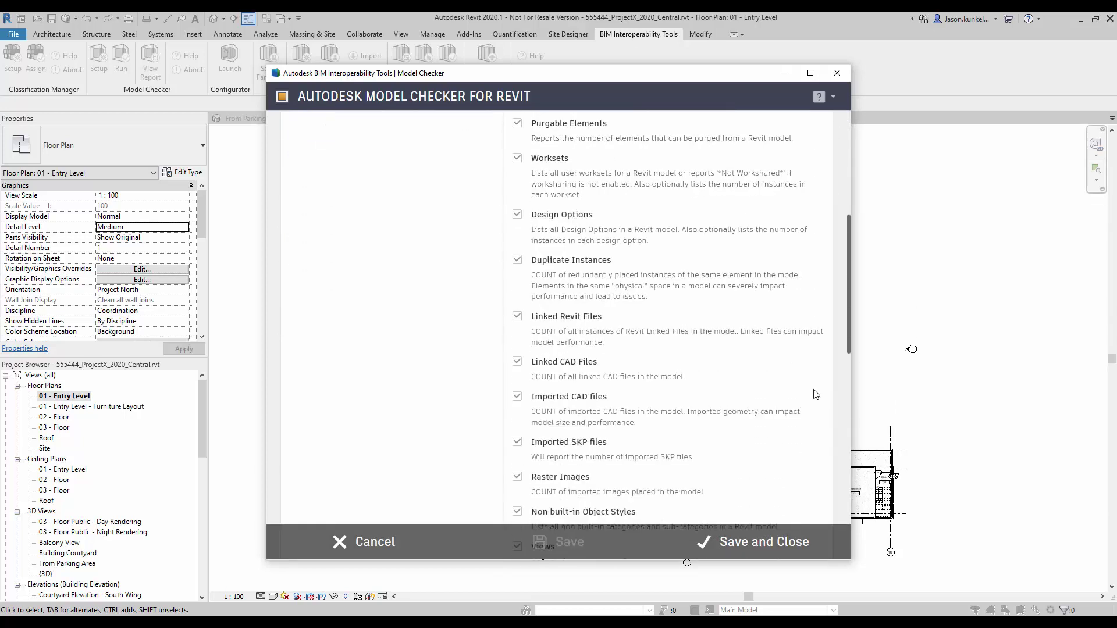
pyautogui.scroll(-6, 815, 395)
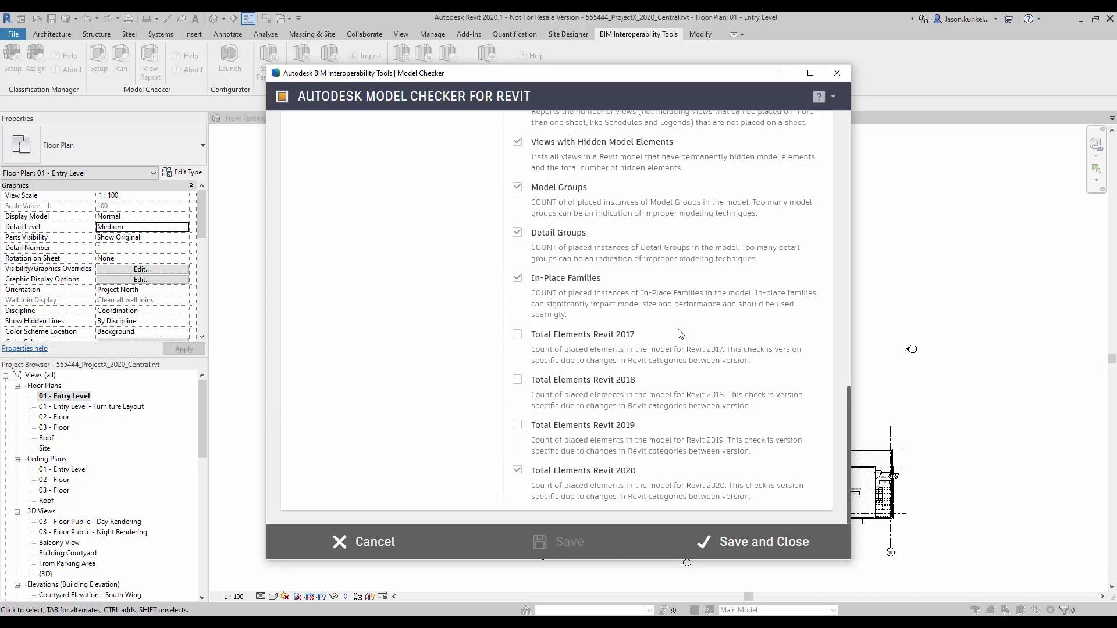
# Step: Leave only Total Elements Revit 2020 ticked among version counts, then save and close the checkset
pyautogui.click(517, 335)
pyautogui.click(517, 470)
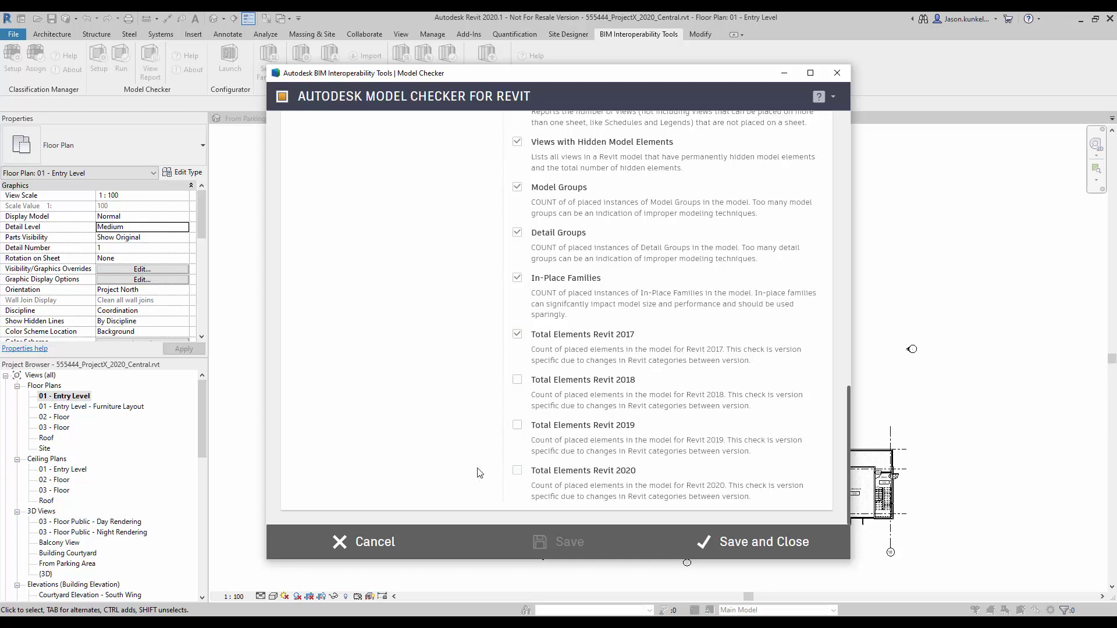
pyautogui.click(518, 471)
pyautogui.click(517, 334)
pyautogui.click(771, 549)
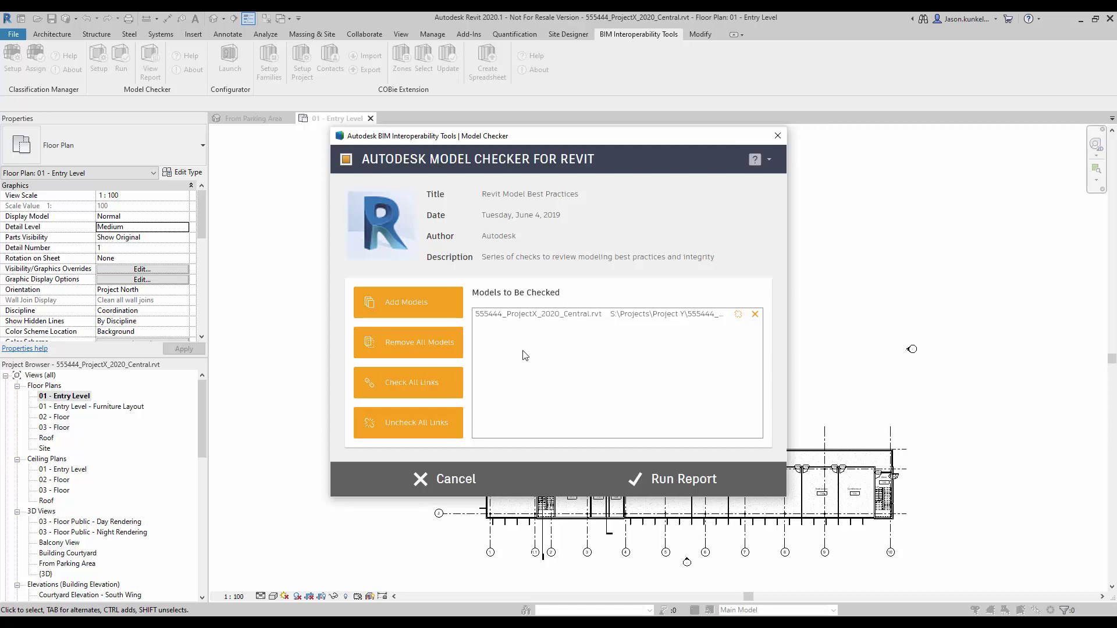
# Step: Run the Model Checker report on 555444_ProjectX_2020_Central.rvt
pyautogui.click(742, 485)
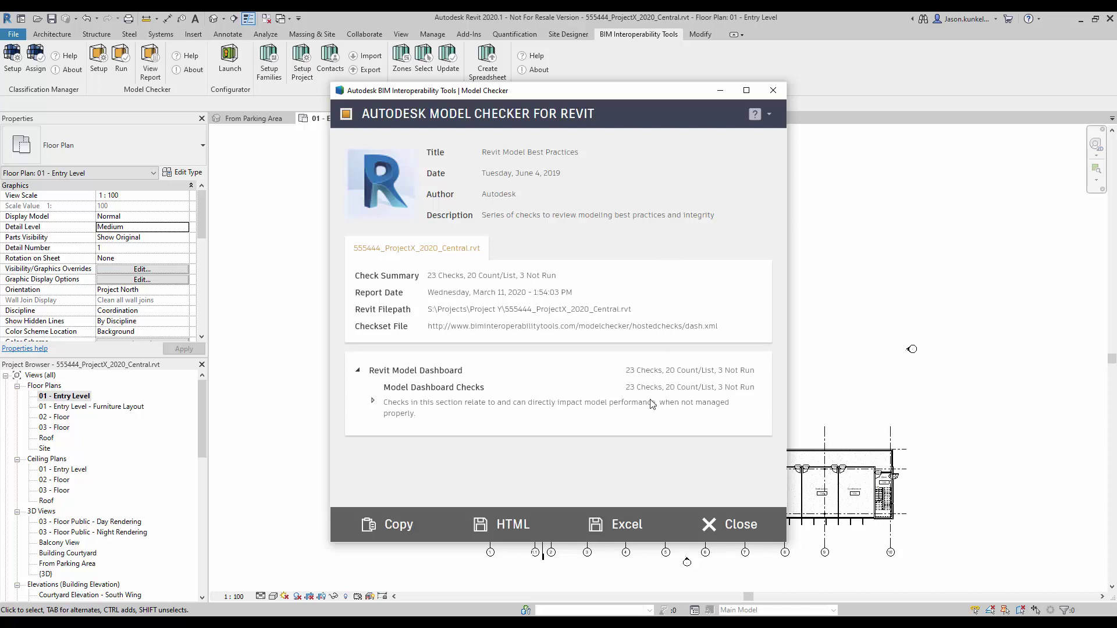
# Step: Export the report to Excel, pointing the save location to S:\Projects\Reports
pyautogui.click(658, 535)
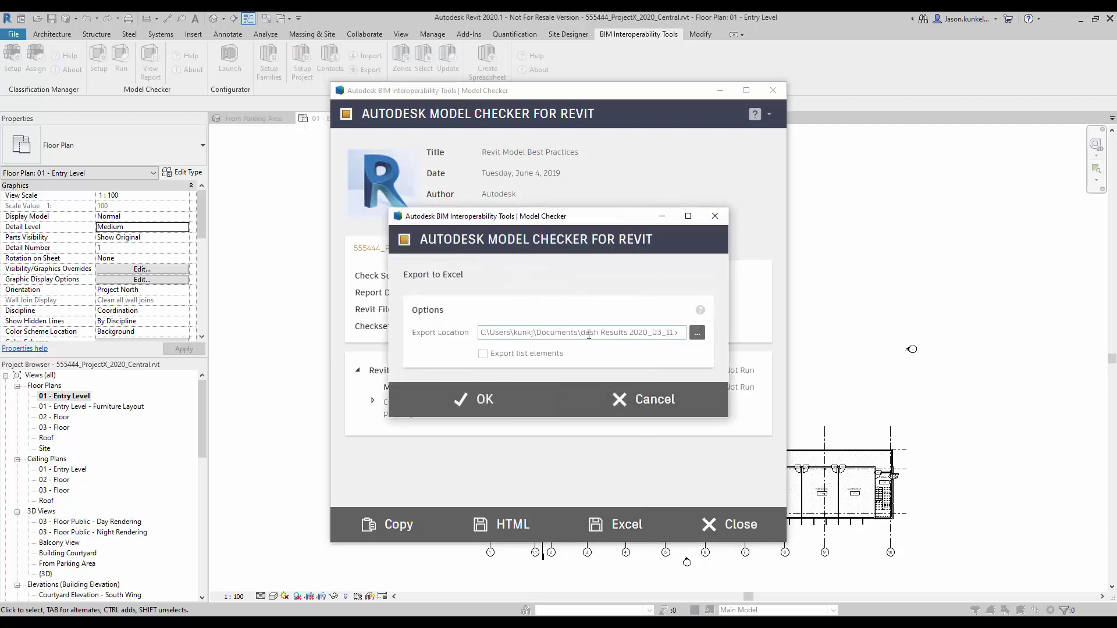
pyautogui.click(694, 333)
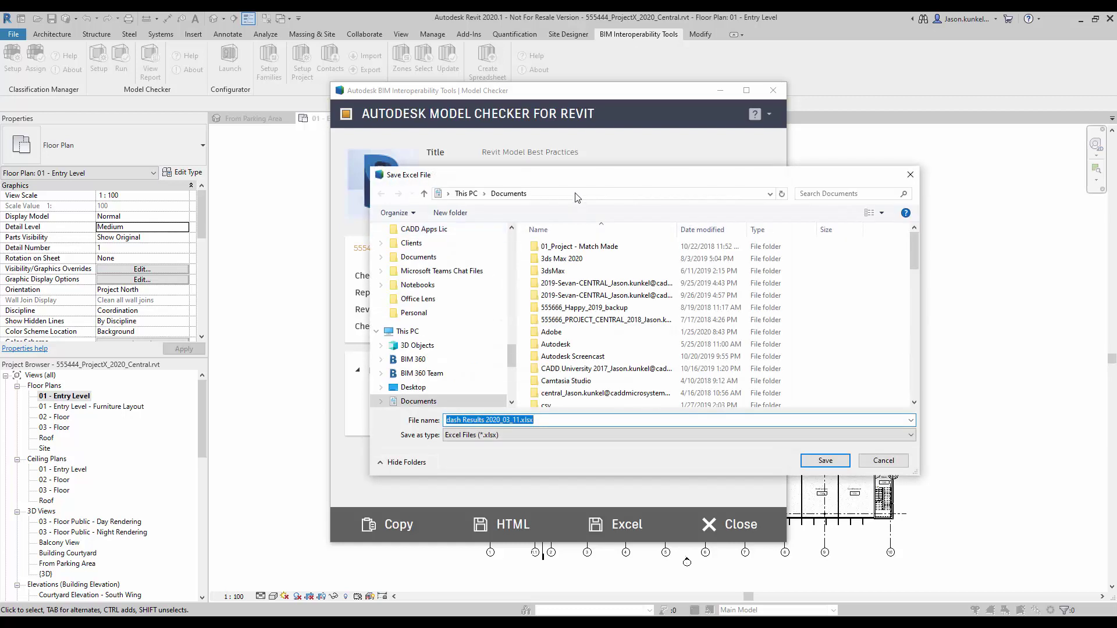
pyautogui.click(576, 194)
pyautogui.write('S:\\Projects\\Reports')
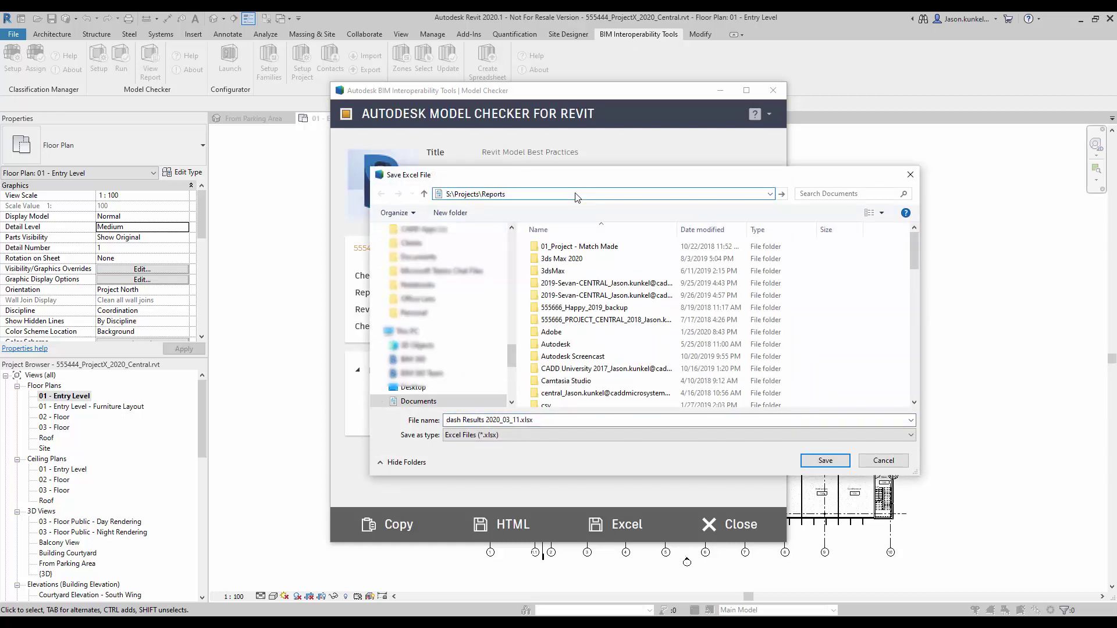
pyautogui.press('Return')
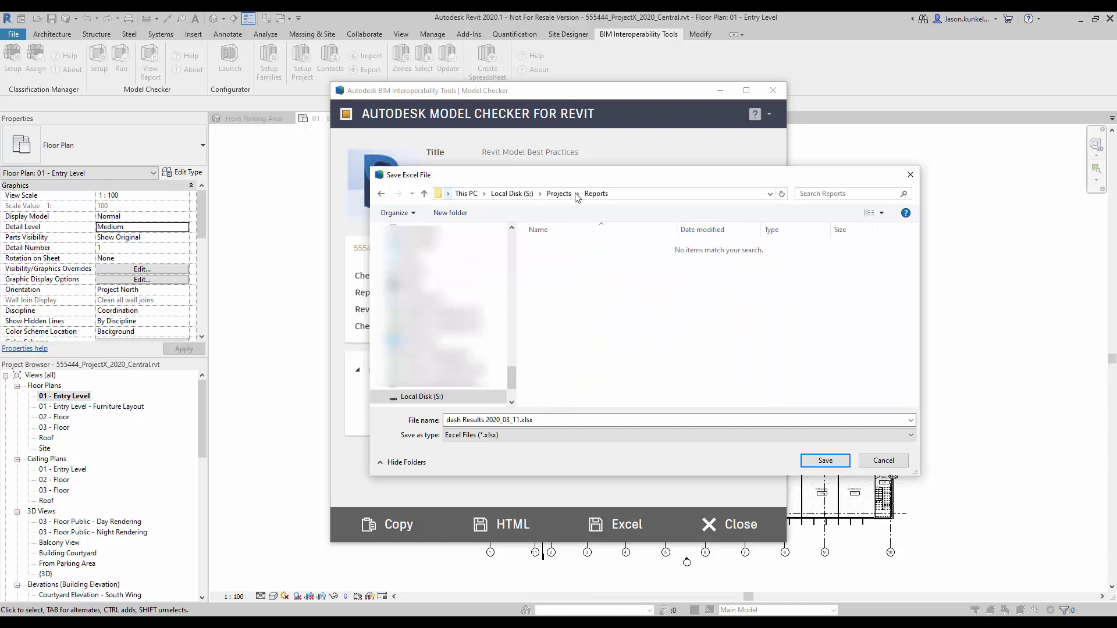
pyautogui.click(548, 419)
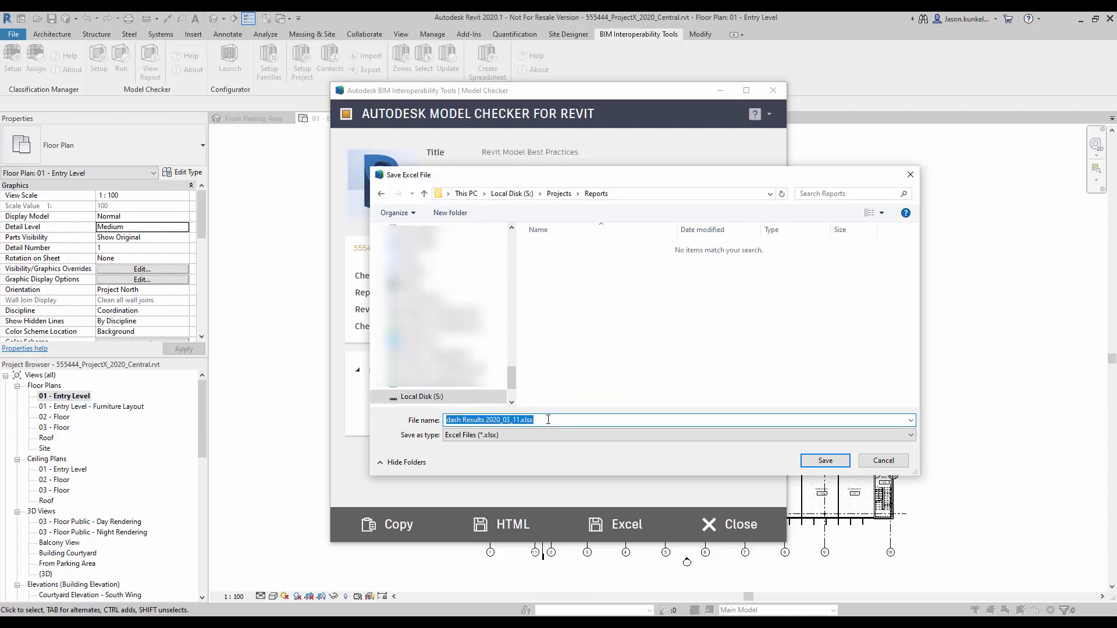
pyautogui.moveTo(516, 420); pyautogui.dragTo(387, 415)
pyautogui.press('Left')
pyautogui.press('Delete')
pyautogui.press('Delete')
pyautogui.press('Delete')
pyautogui.press('Delete')
pyautogui.press('Delete')
pyautogui.press('Delete')
pyautogui.press('Delete')
pyautogui.press('Delete')
pyautogui.press('Delete')
pyautogui.press('Delete')
pyautogui.press('Delete')
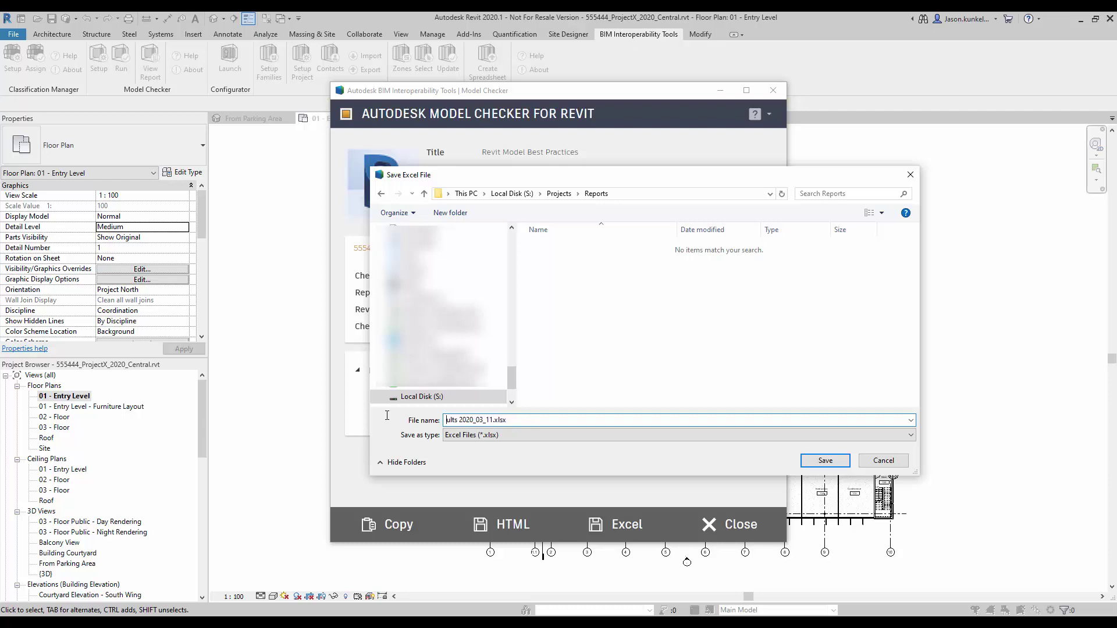
pyautogui.press('Delete')
pyautogui.press('Delete')
pyautogui.write('5554444-')
pyautogui.press('Left')
pyautogui.press('BackSpace')
# Step: Save and confirm the Excel export without opening the file
pyautogui.click(826, 461)
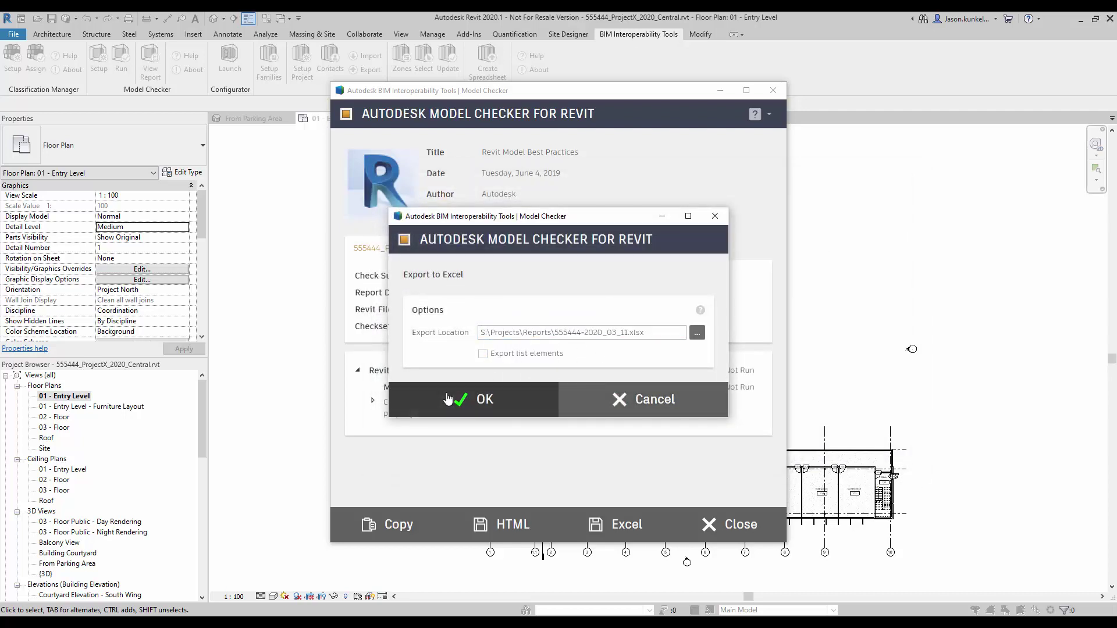
pyautogui.click(466, 399)
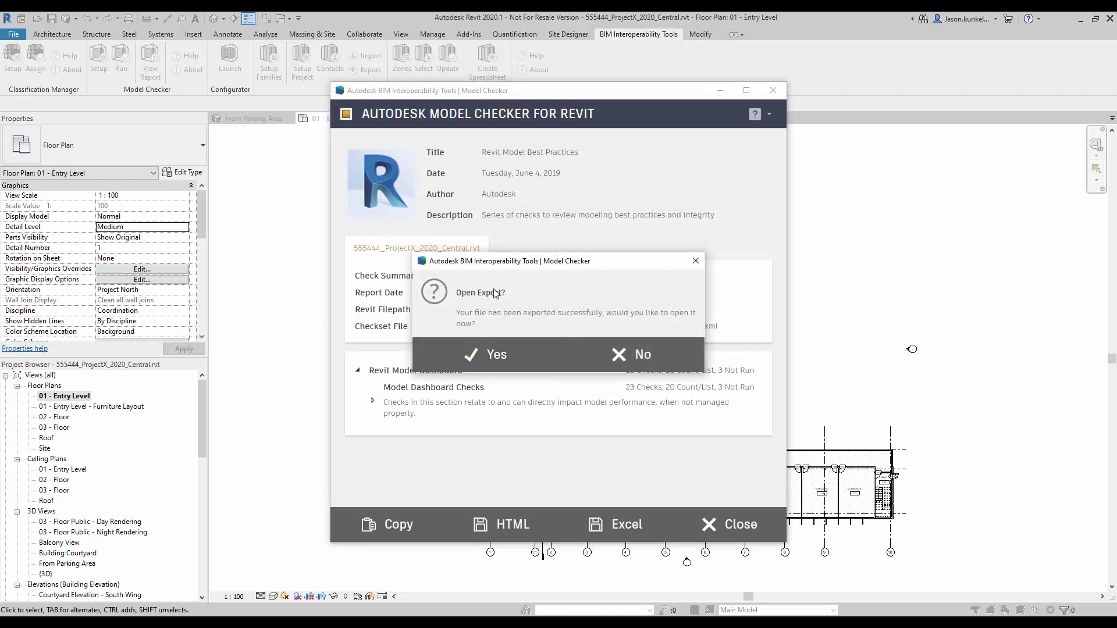
pyautogui.click(665, 360)
# Step: Close the Model Checker report and show the Reports folder files as large icons
pyautogui.click(724, 527)
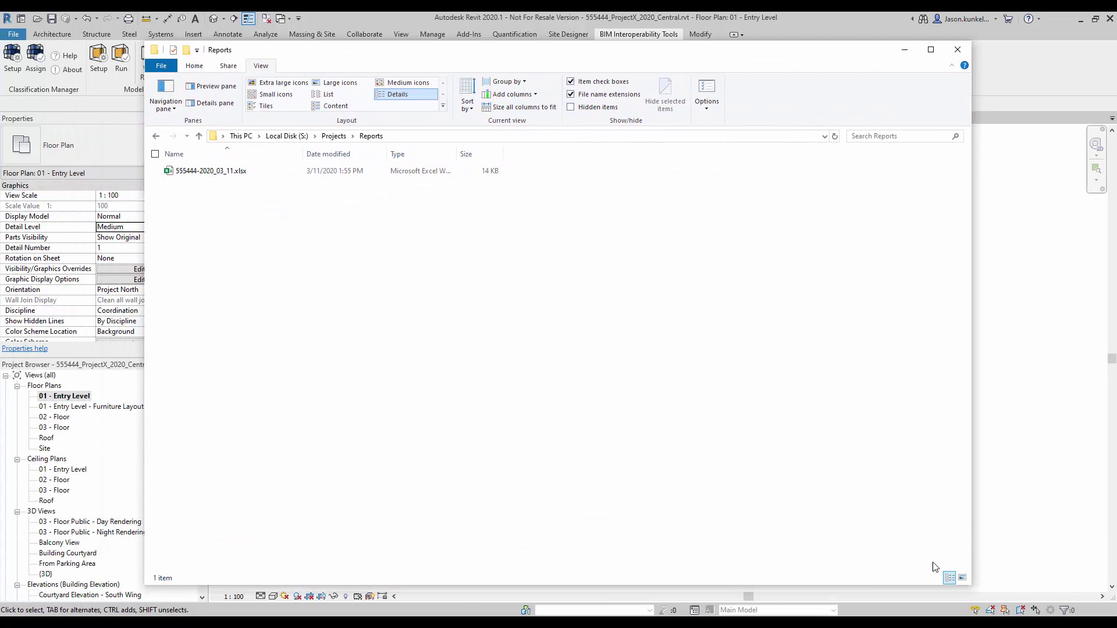
pyautogui.click(962, 578)
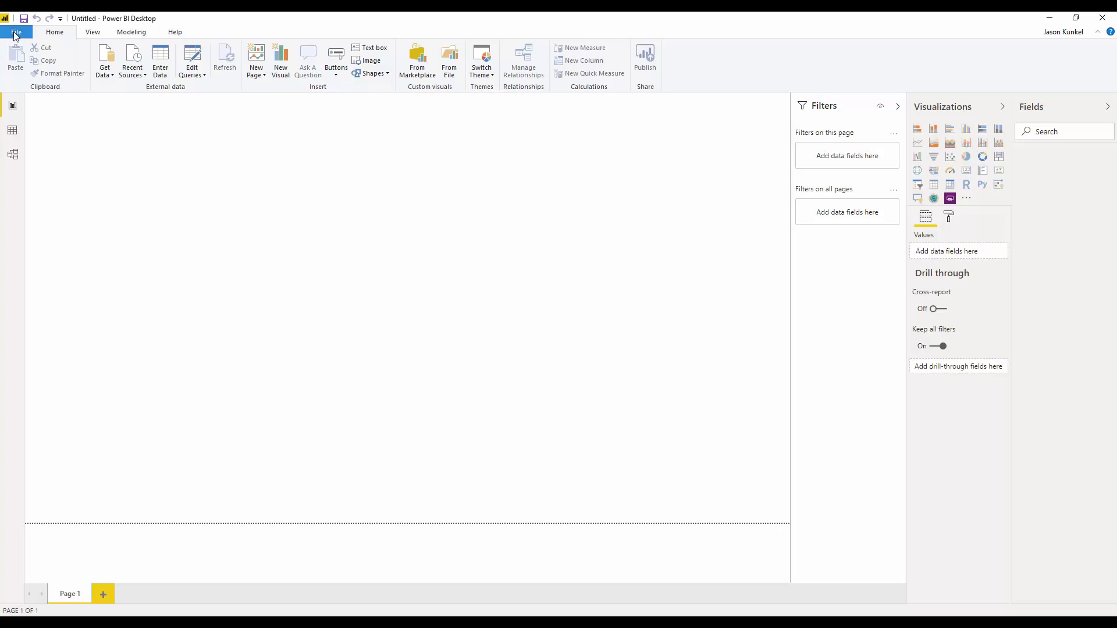
# Step: In Power BI's Open dialog, browse to S:\Projects\Project Y\dashboard-multi
pyautogui.click(16, 33)
pyautogui.click(35, 78)
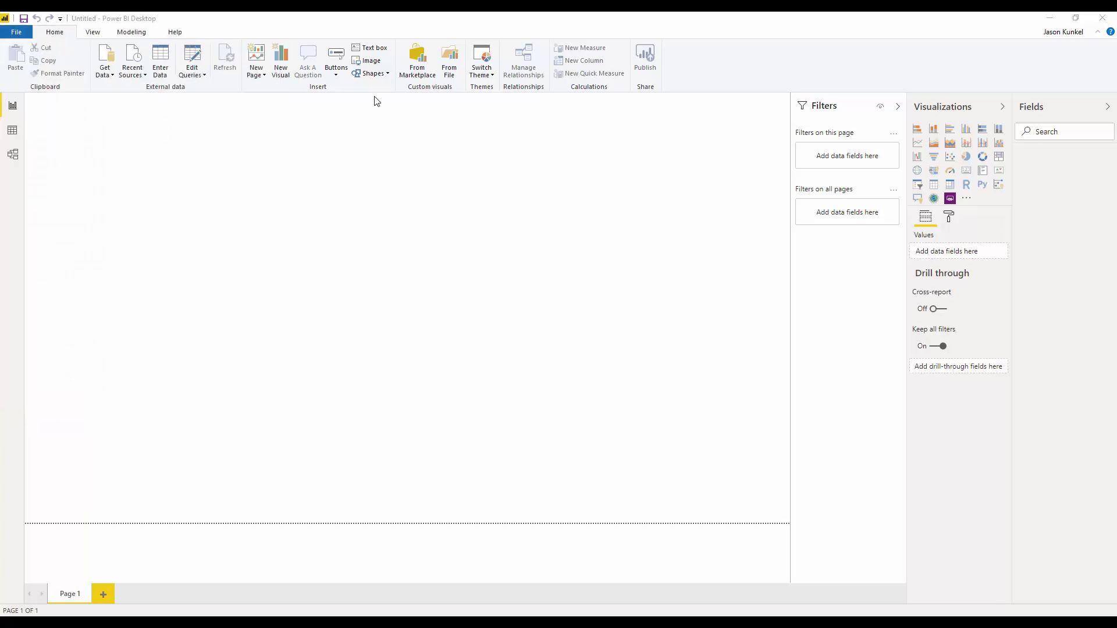
pyautogui.click(363, 64)
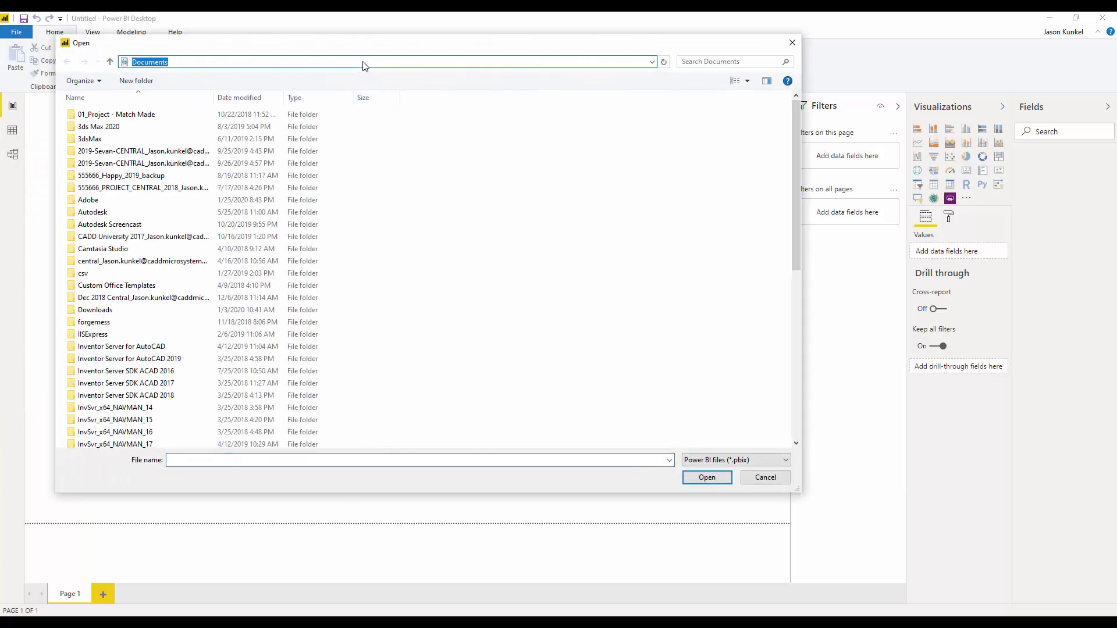
pyautogui.write('s:\\')
pyautogui.press('Return')
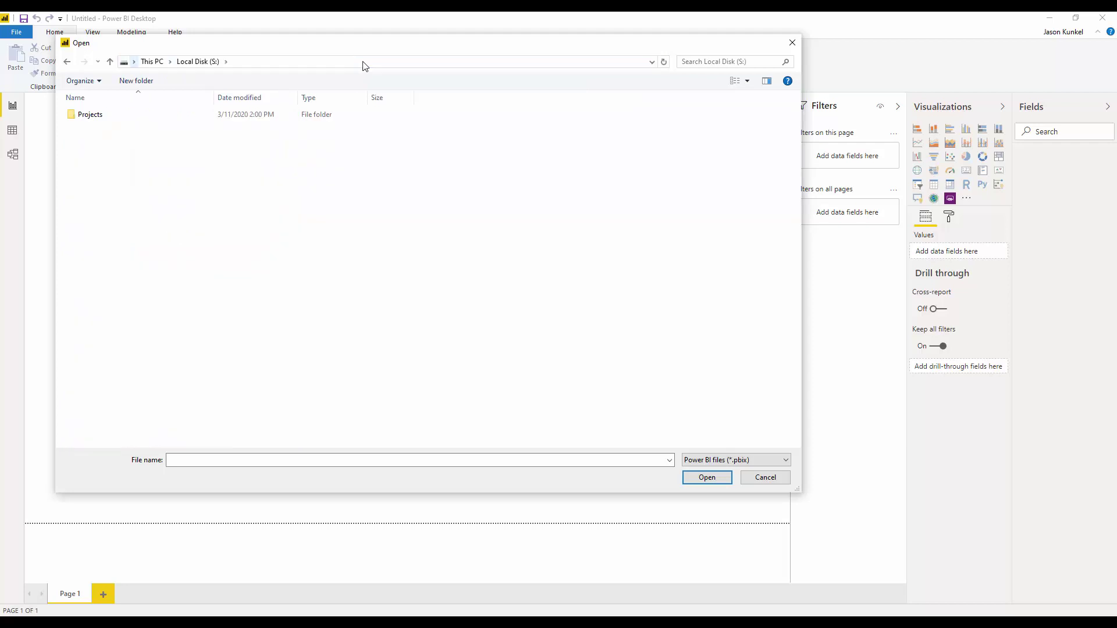
pyautogui.doubleClick(88, 114)
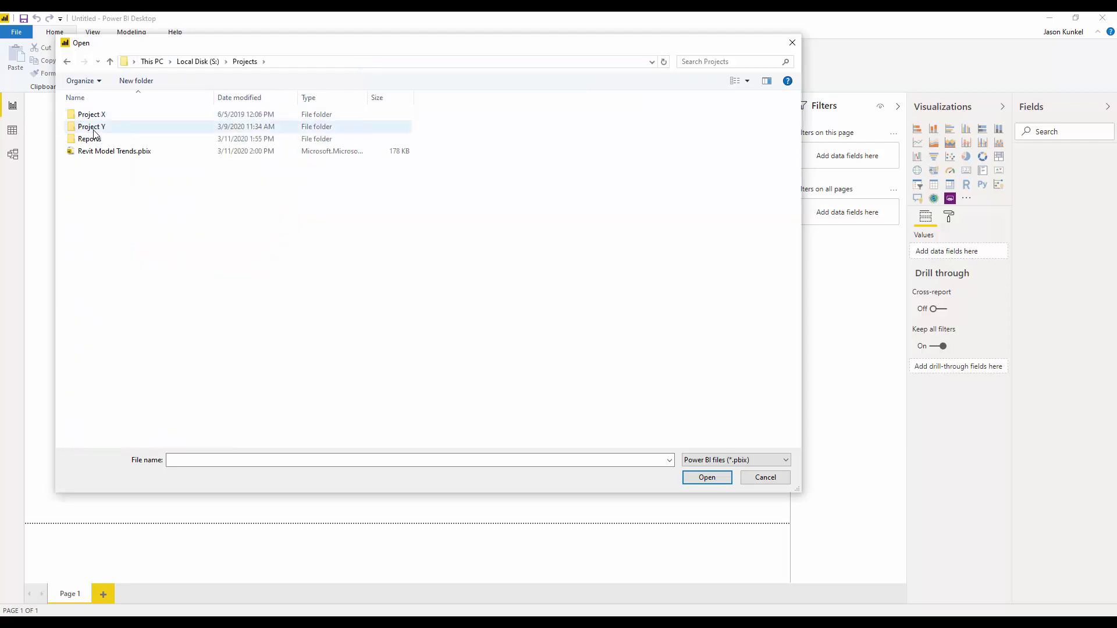
pyautogui.doubleClick(87, 126)
pyautogui.doubleClick(100, 117)
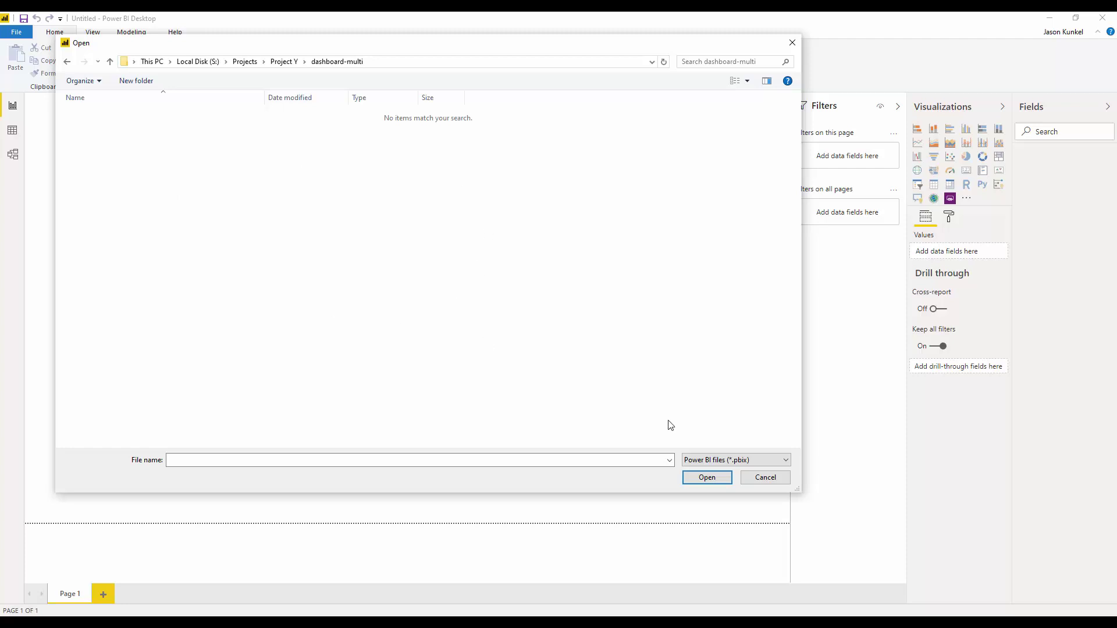
# Step: Open the Revit Model Dashboard - Multiple Projects .pbit template
pyautogui.click(786, 461)
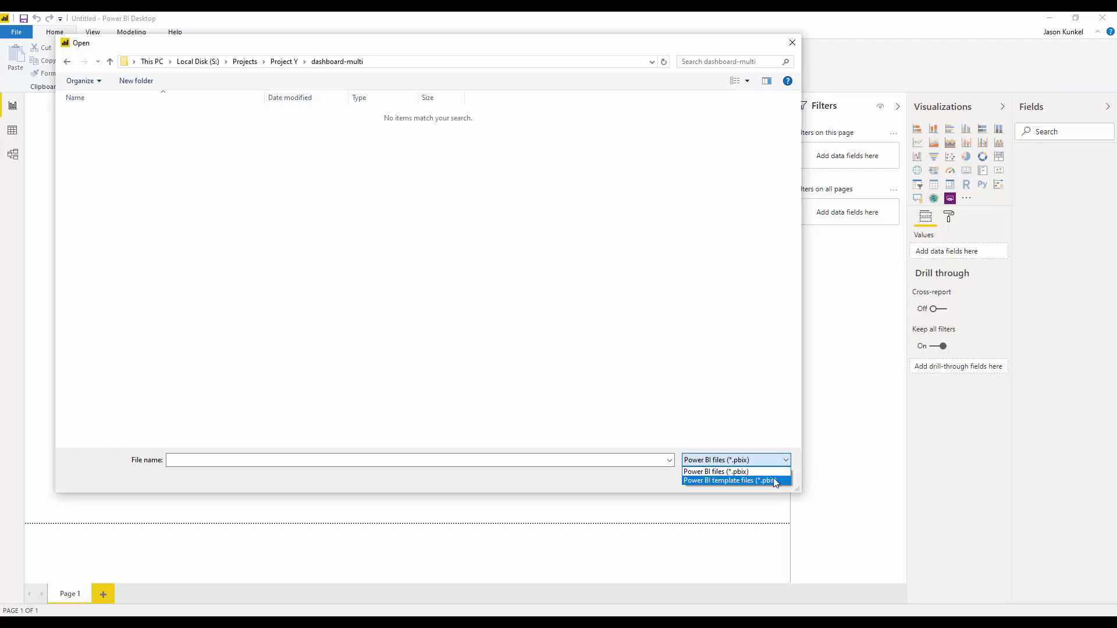
pyautogui.click(774, 479)
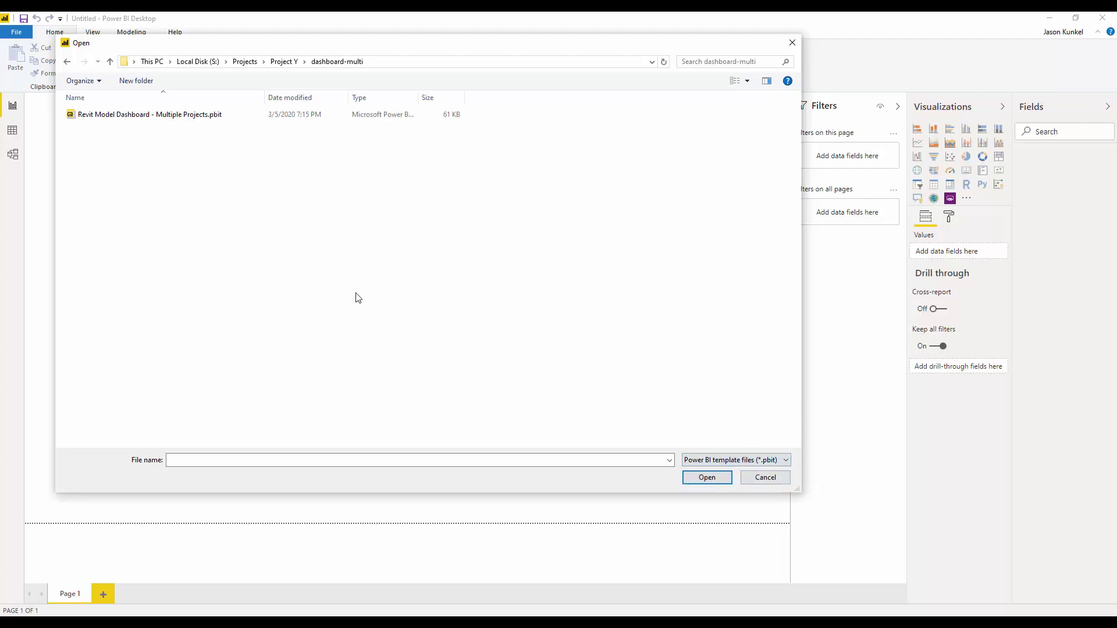
pyautogui.click(168, 120)
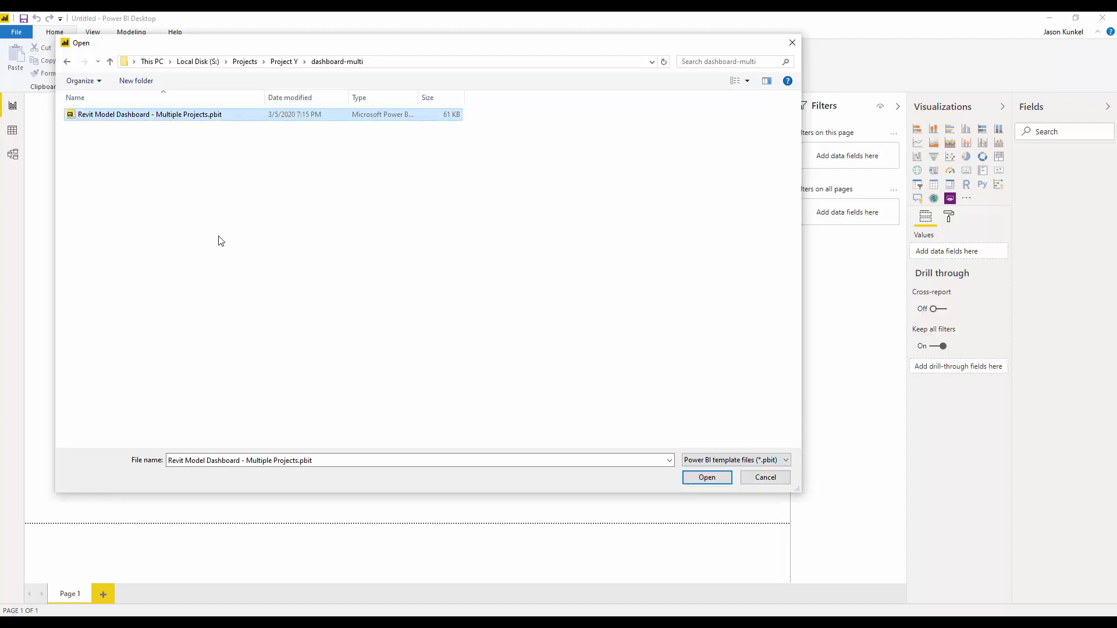
pyautogui.click(710, 479)
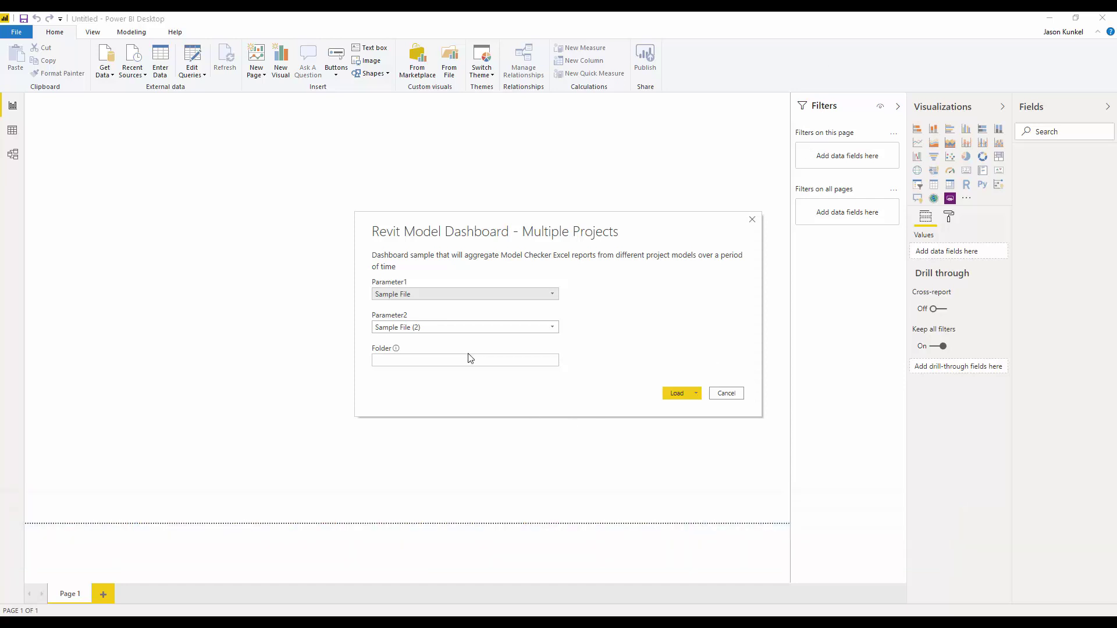
# Step: Copy S:\Projects\Reports from Explorer and paste it into the template's Folder parameter
pyautogui.click(455, 359)
pyautogui.click(381, 360)
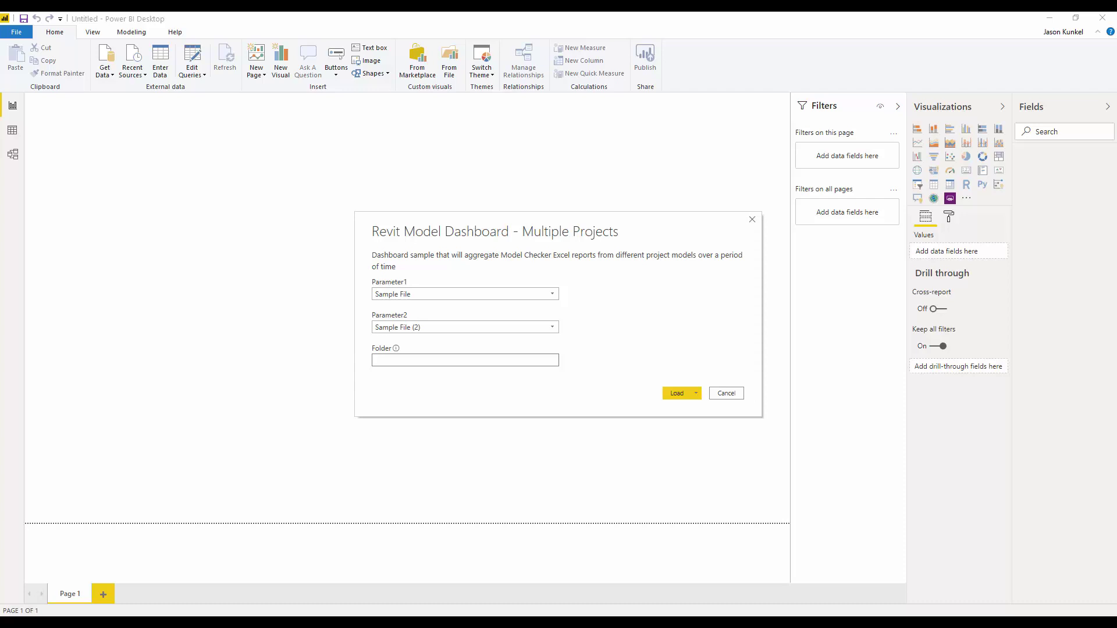
pyautogui.click(149, 591)
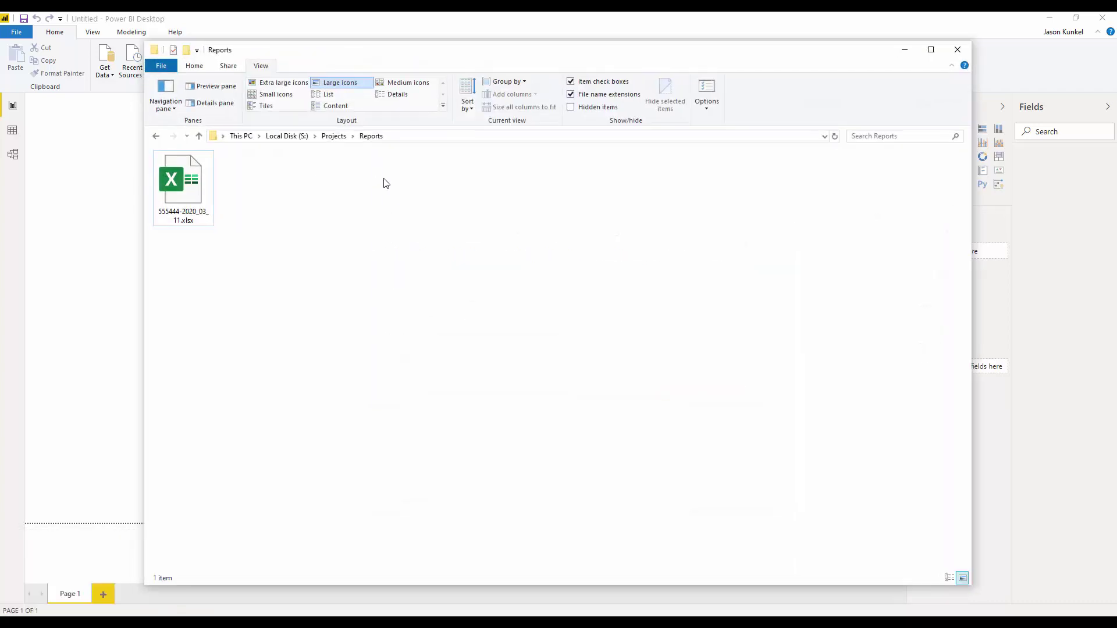
pyautogui.click(411, 136)
pyautogui.hotkey('ctrl', 'c')
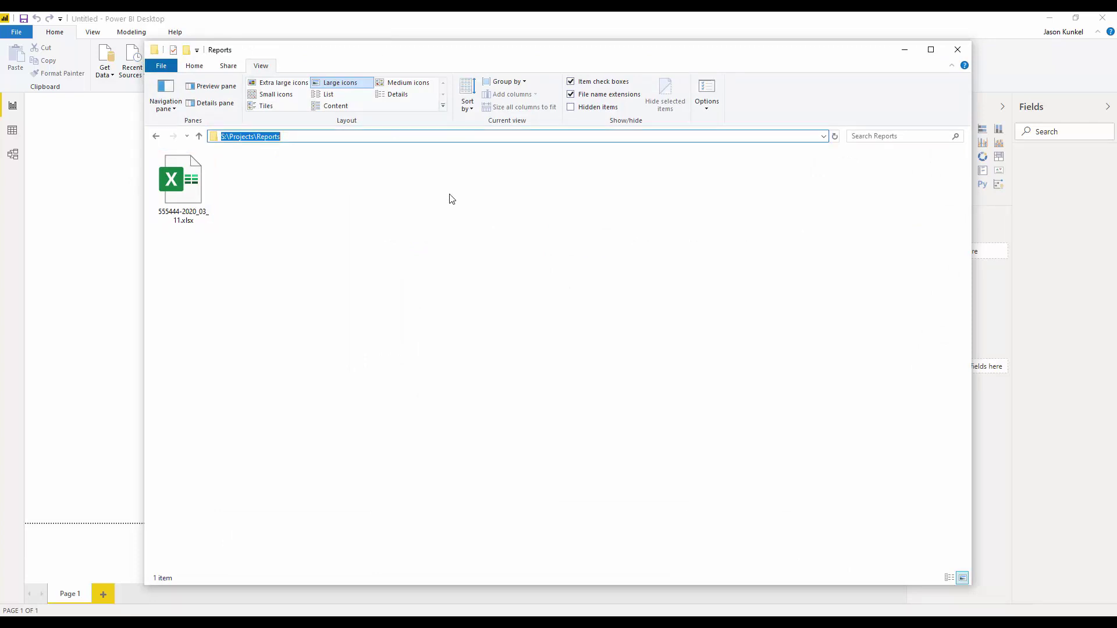
pyautogui.click(904, 49)
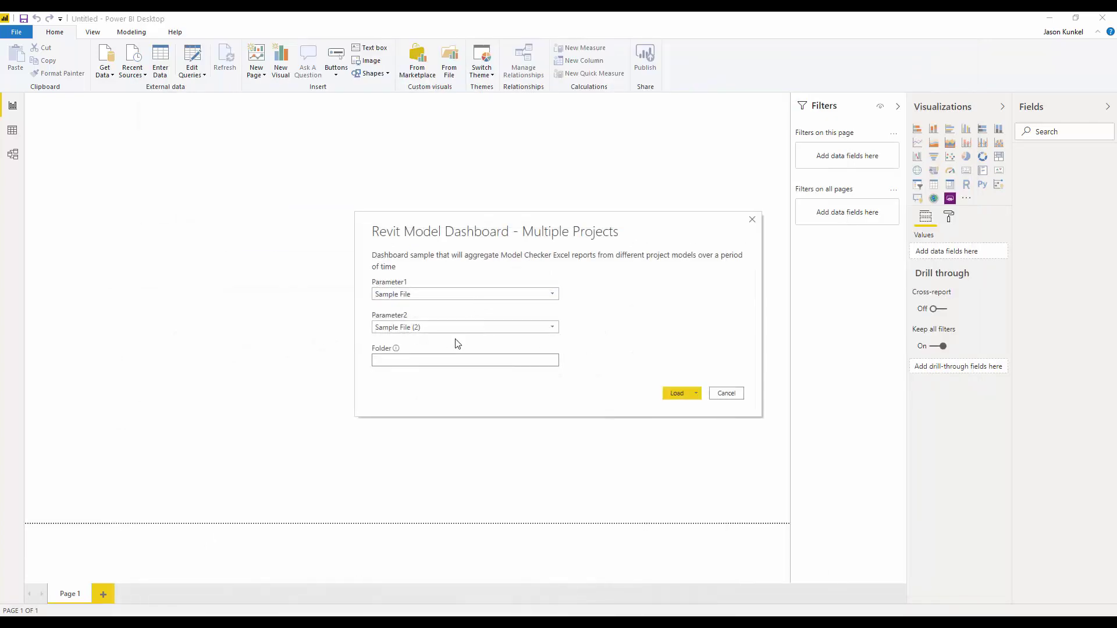
pyautogui.click(445, 360)
pyautogui.hotkey('ctrl', 'v')
# Step: Load the dashboard data, then review the Views, Imported Files and General pages
pyautogui.click(677, 394)
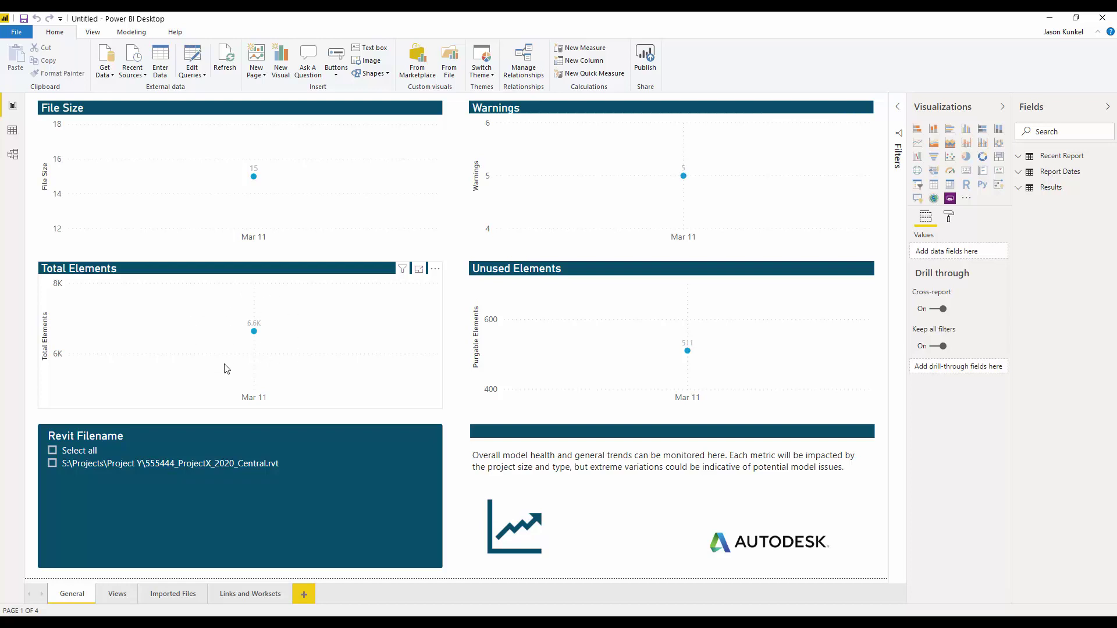
pyautogui.click(110, 594)
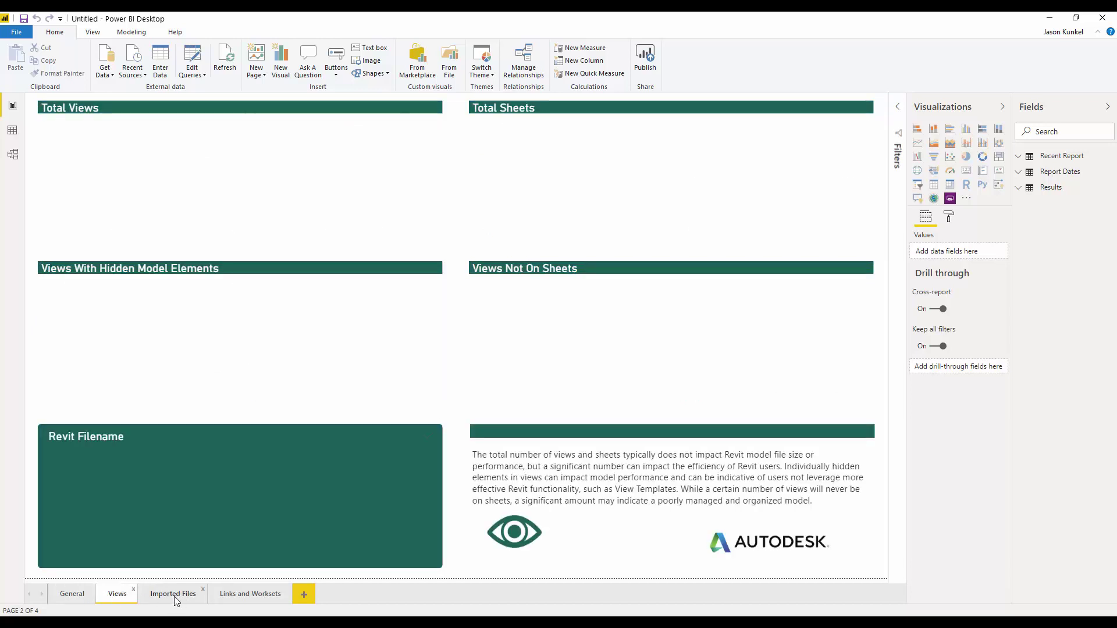
pyautogui.click(174, 594)
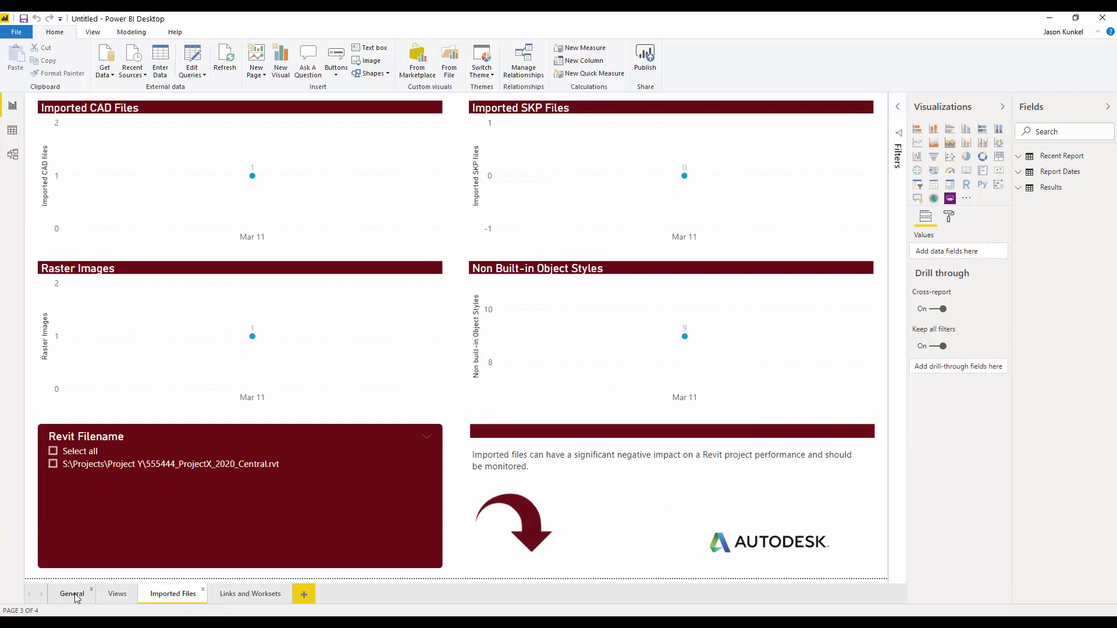
pyautogui.click(72, 594)
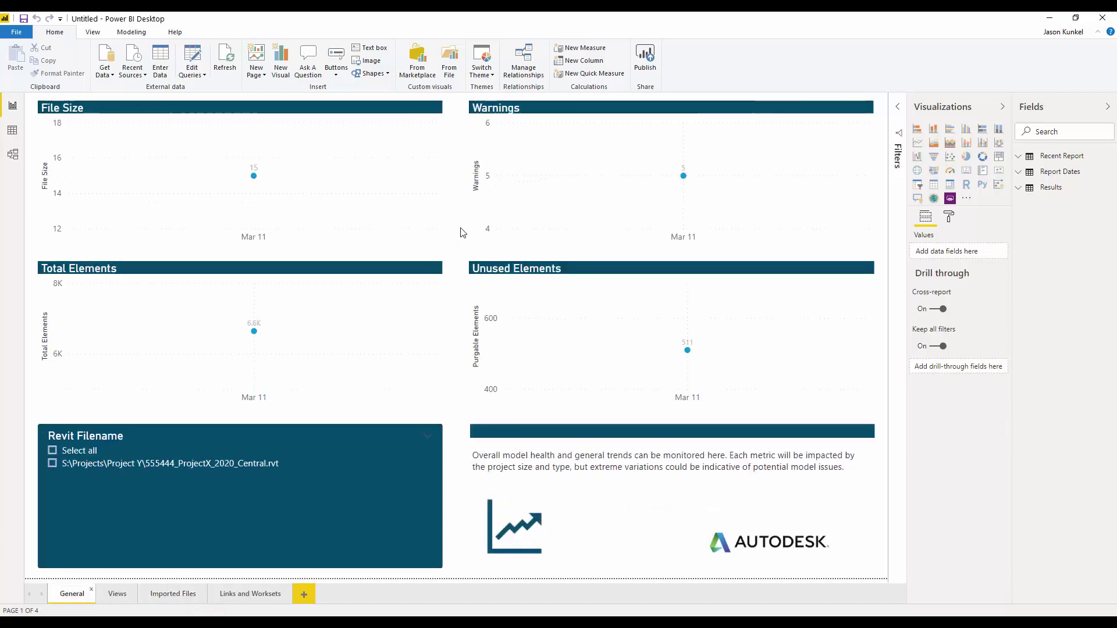